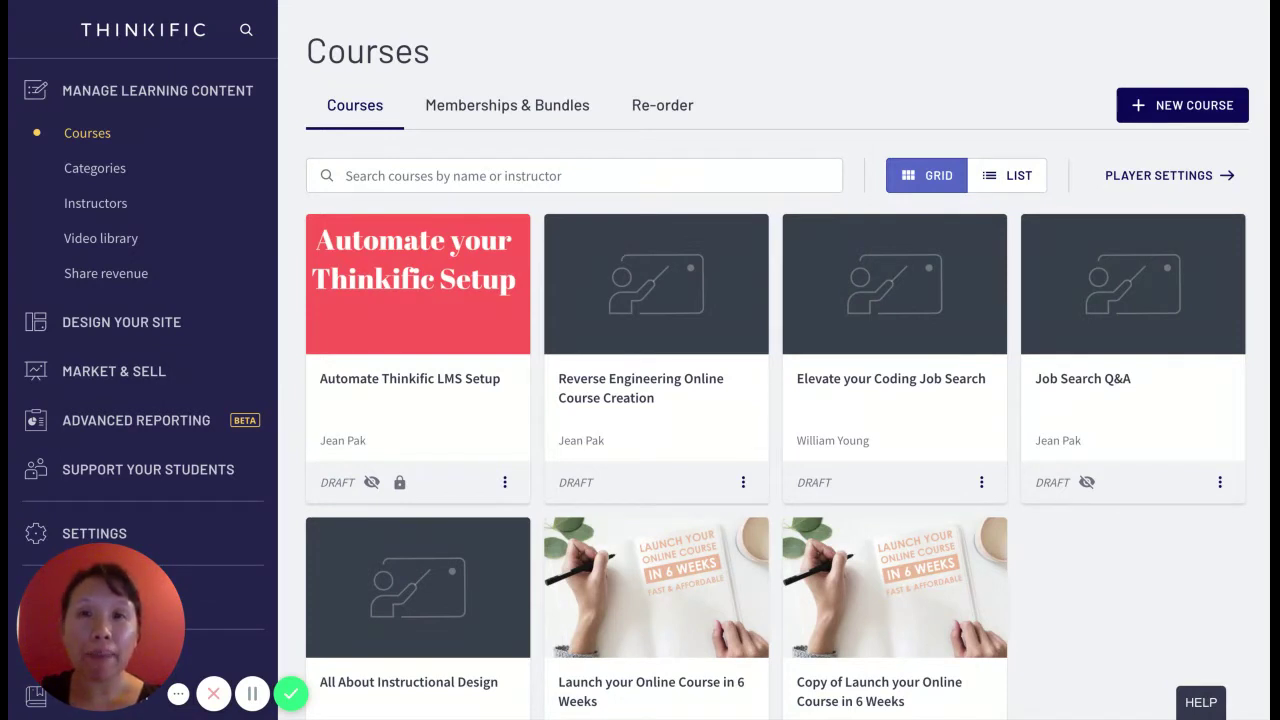
# Scroll through the Courses grid to review the seven courses, including Automate Thinkific LMS Setup
pyautogui.scroll(-1, 1078, 470)
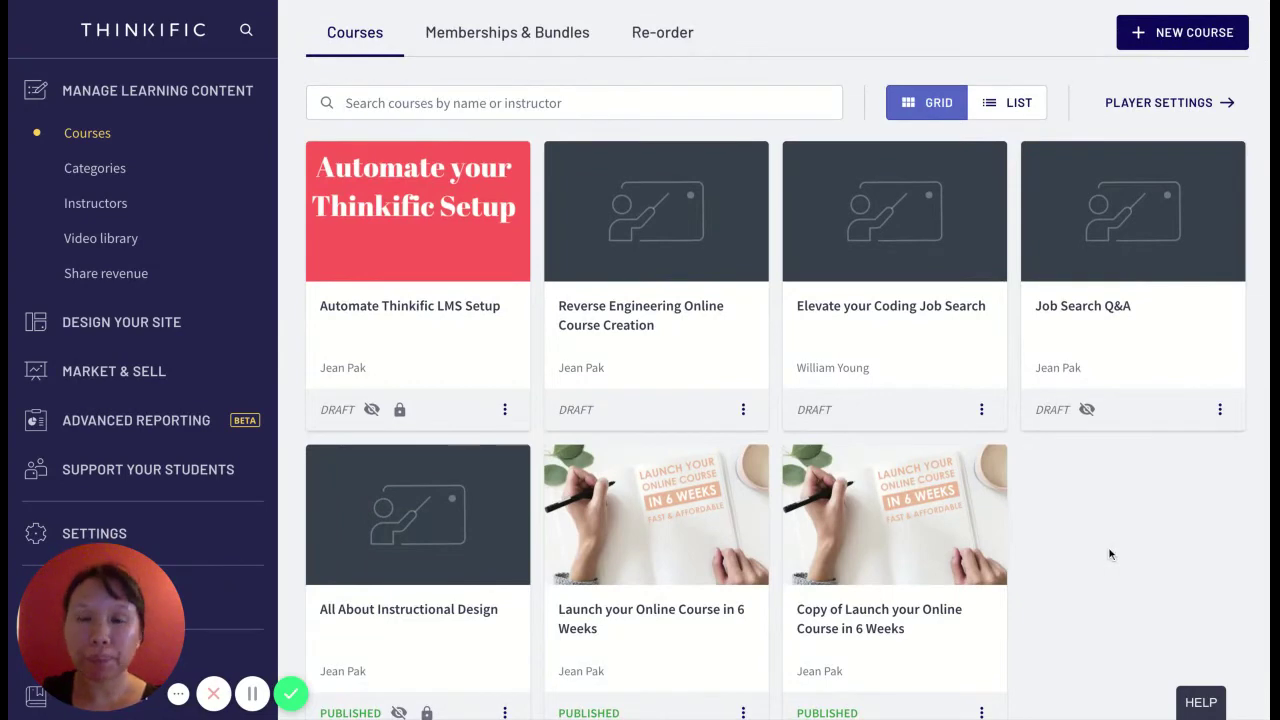
pyautogui.scroll(-1, 787, 400)
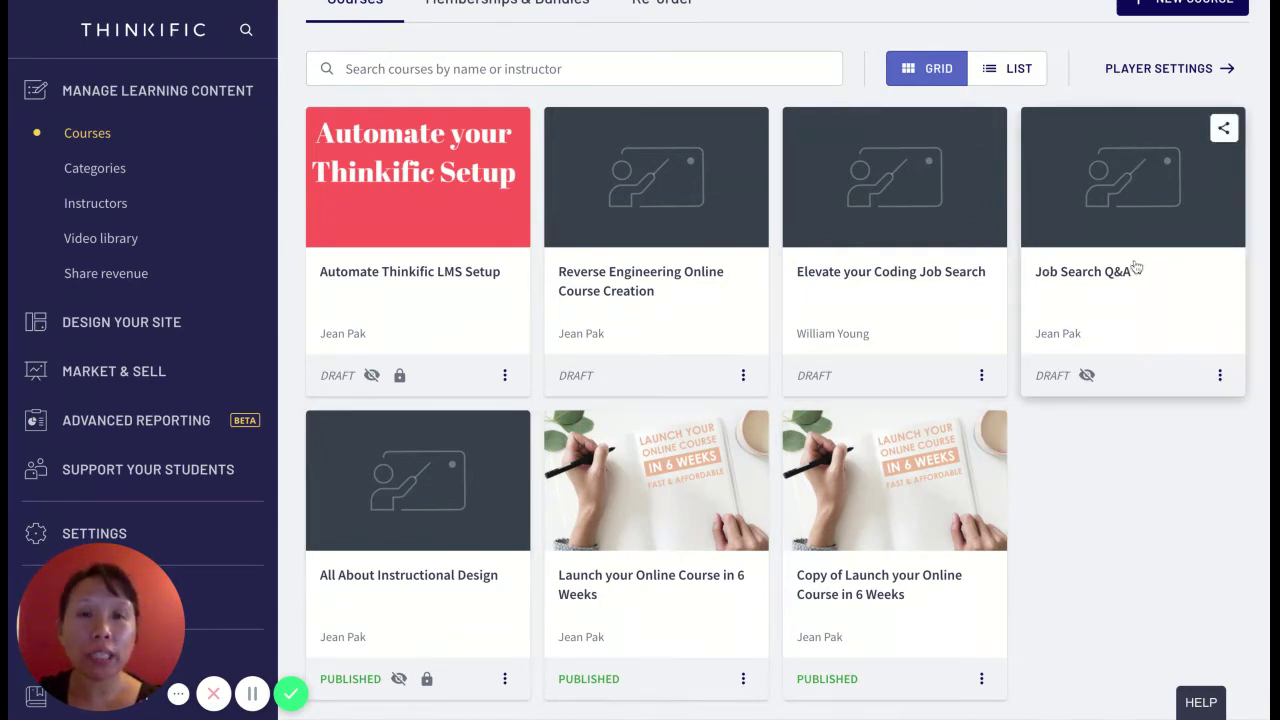
pyautogui.scroll(2, 1136, 267)
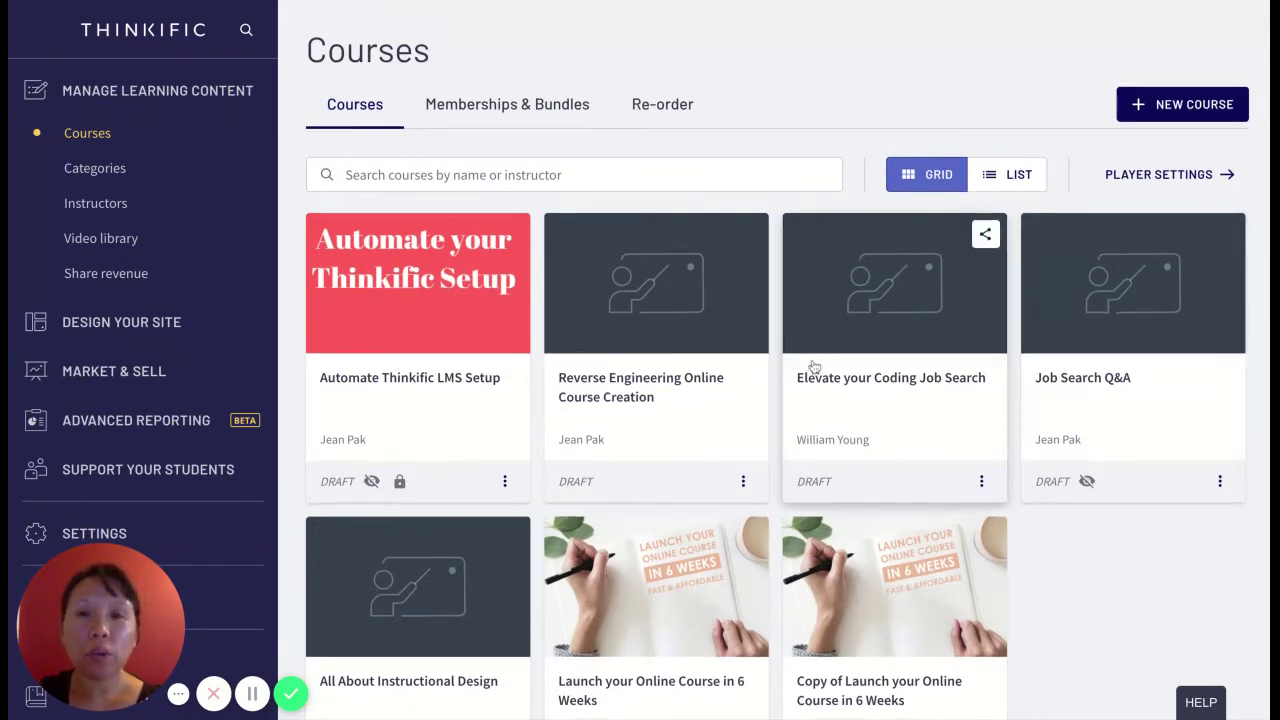
pyautogui.scroll(-1, 815, 368)
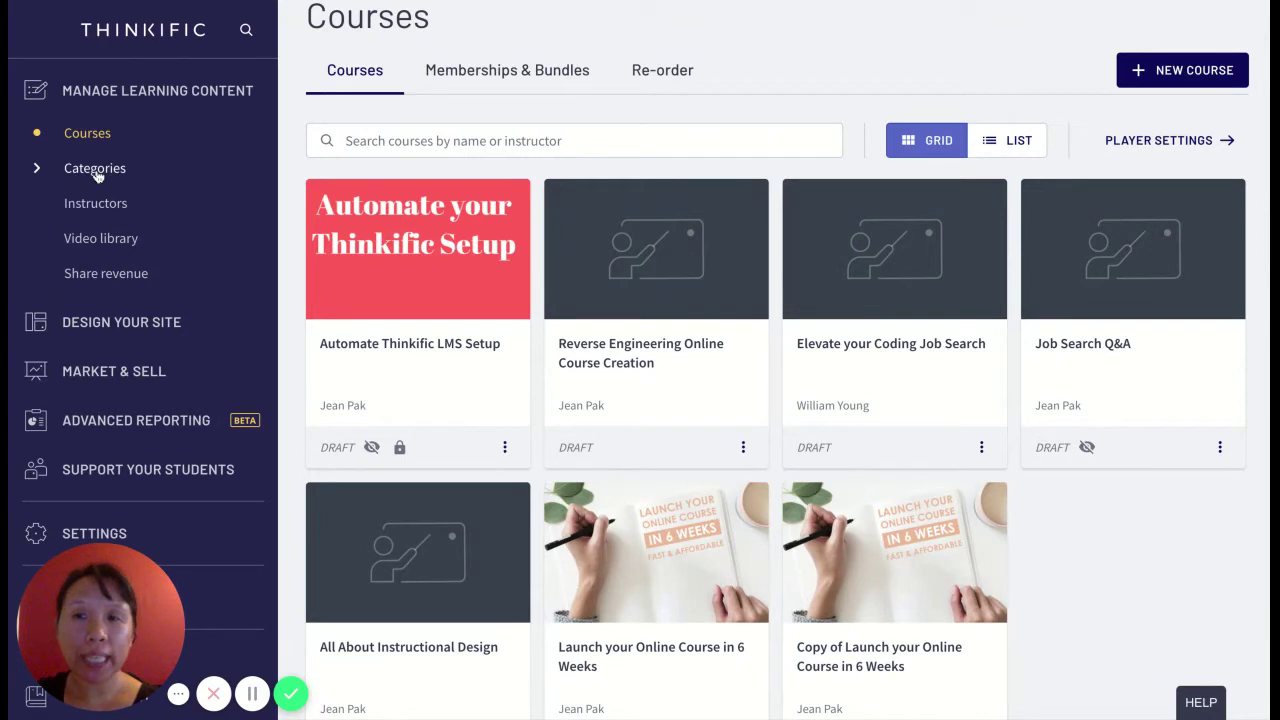
# Edit the Thinkific Course Creators category and add Copy of Launch your Online Course in 6 Weeks
pyautogui.click(95, 168)
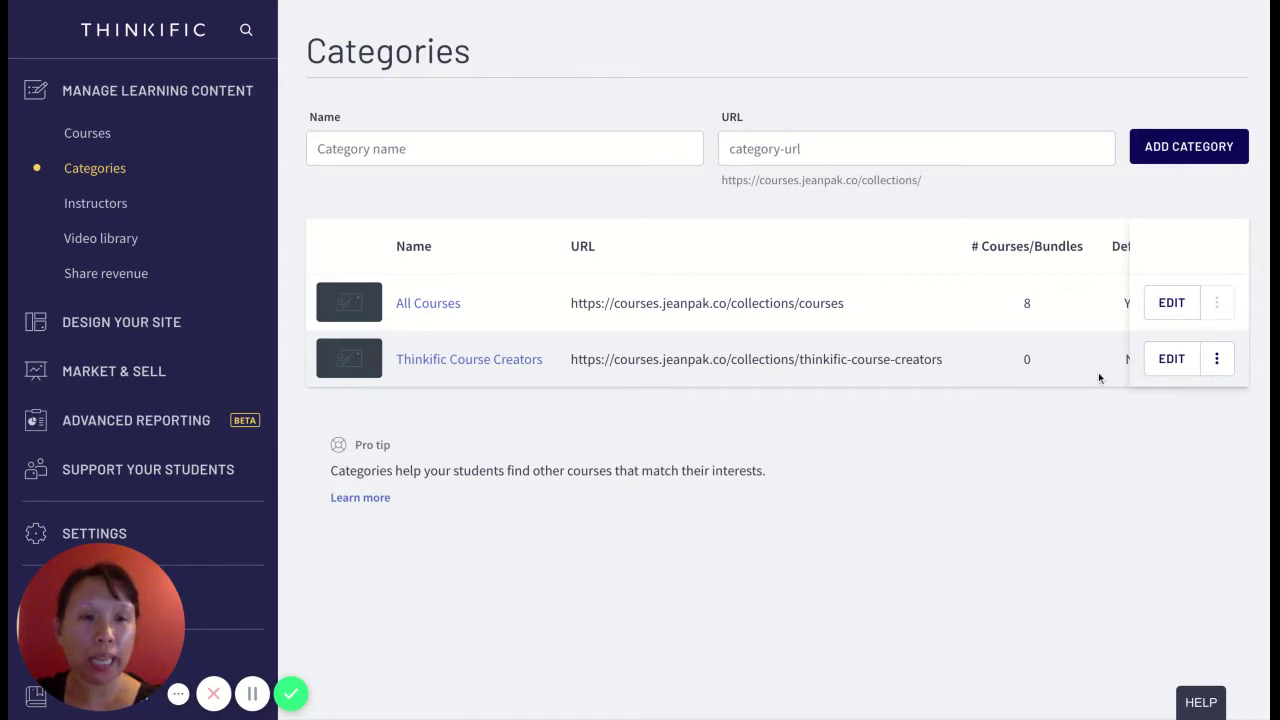
pyautogui.click(1165, 362)
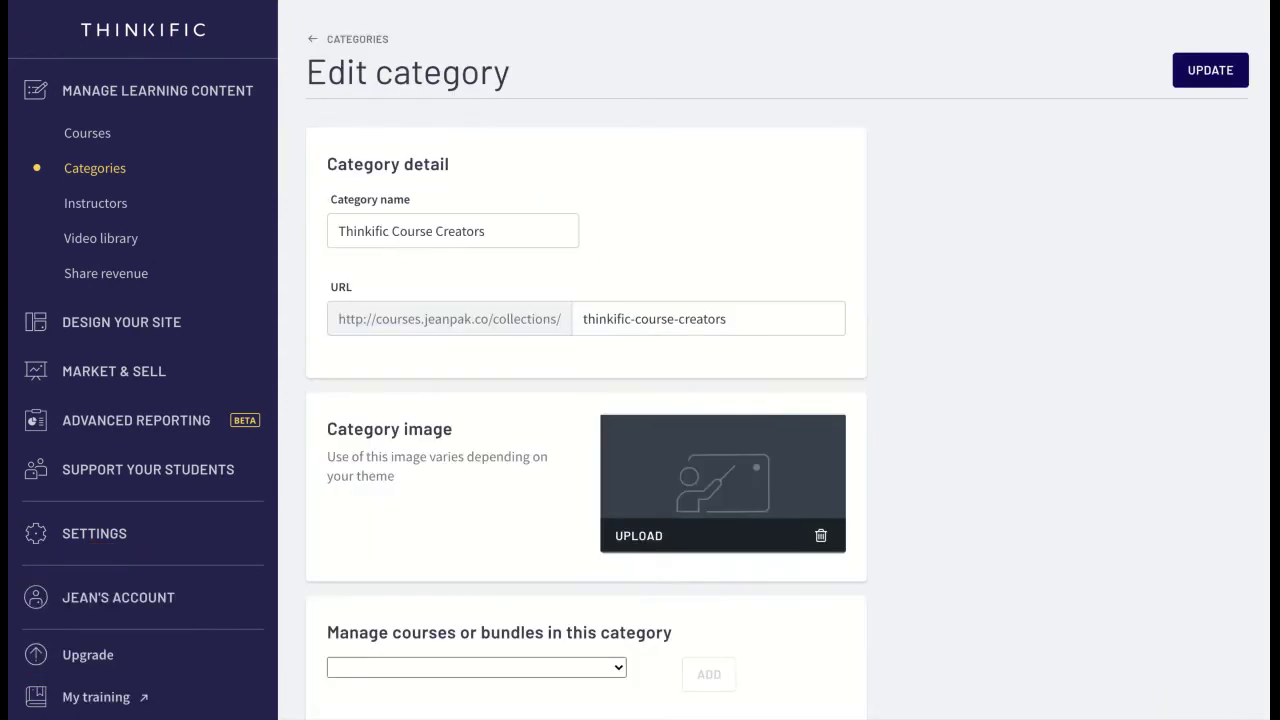
pyautogui.scroll(-1, 753, 386)
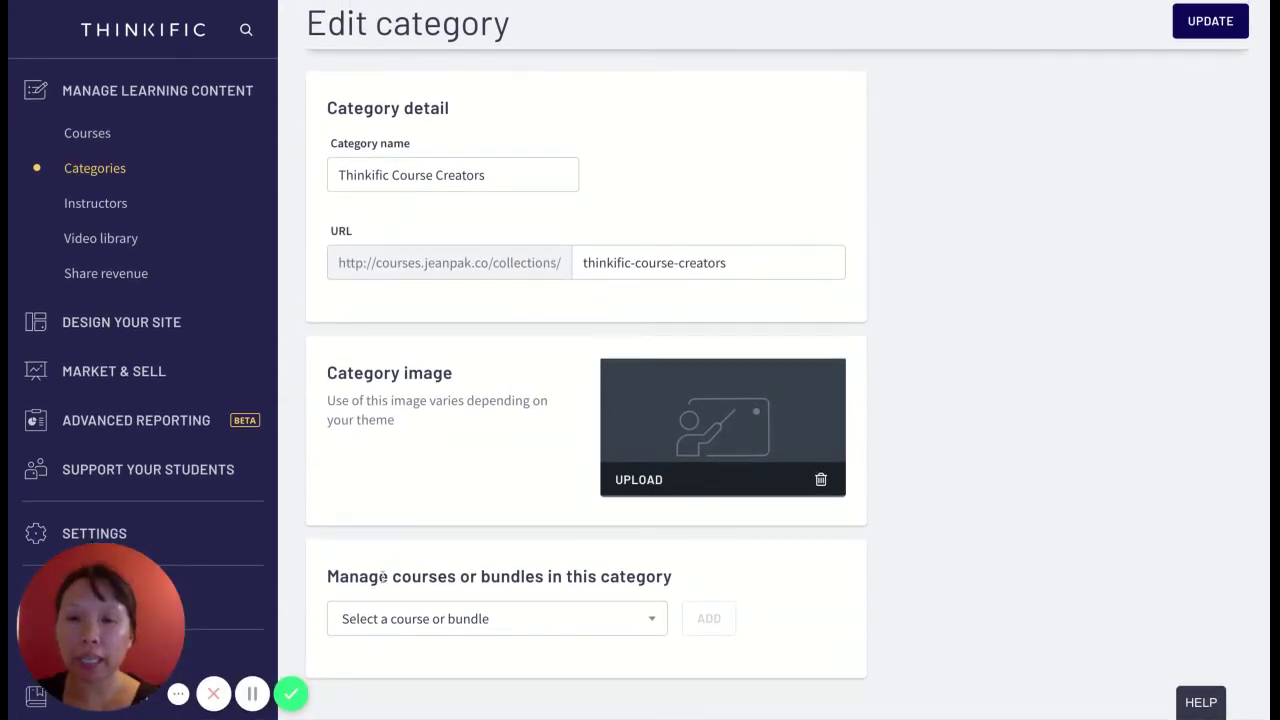
pyautogui.click(443, 619)
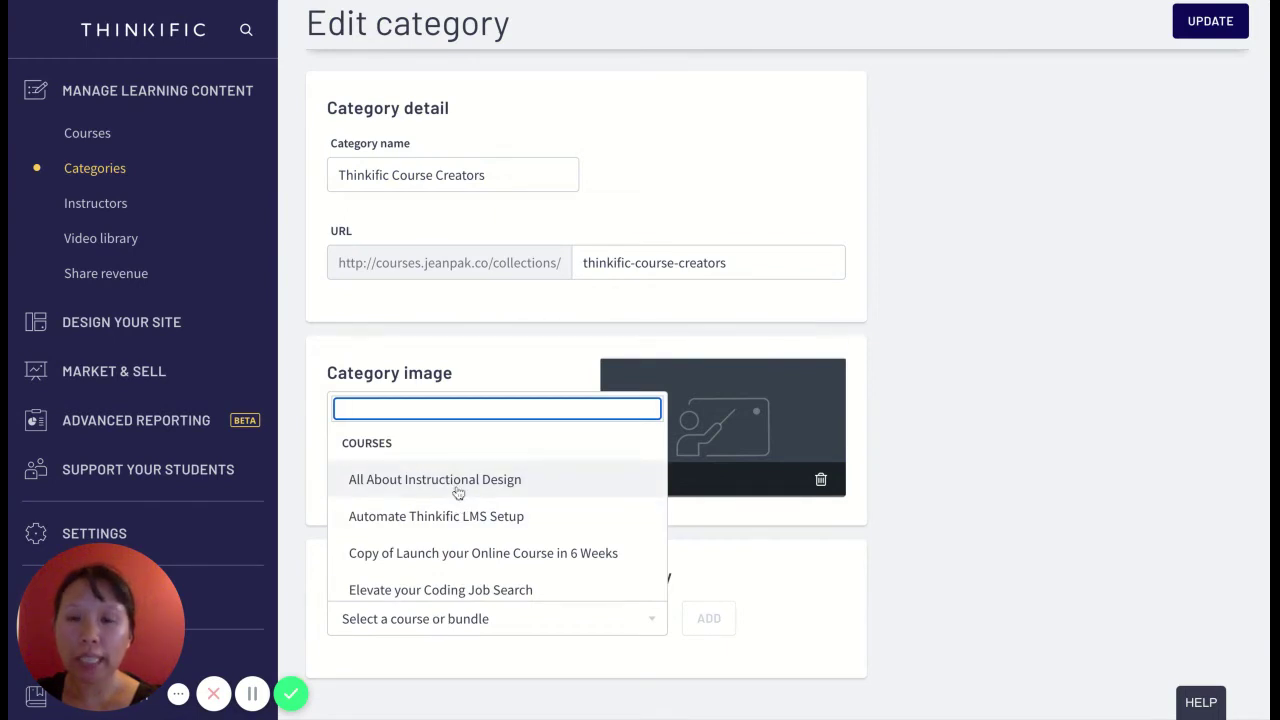
pyautogui.scroll(-5, 466, 530)
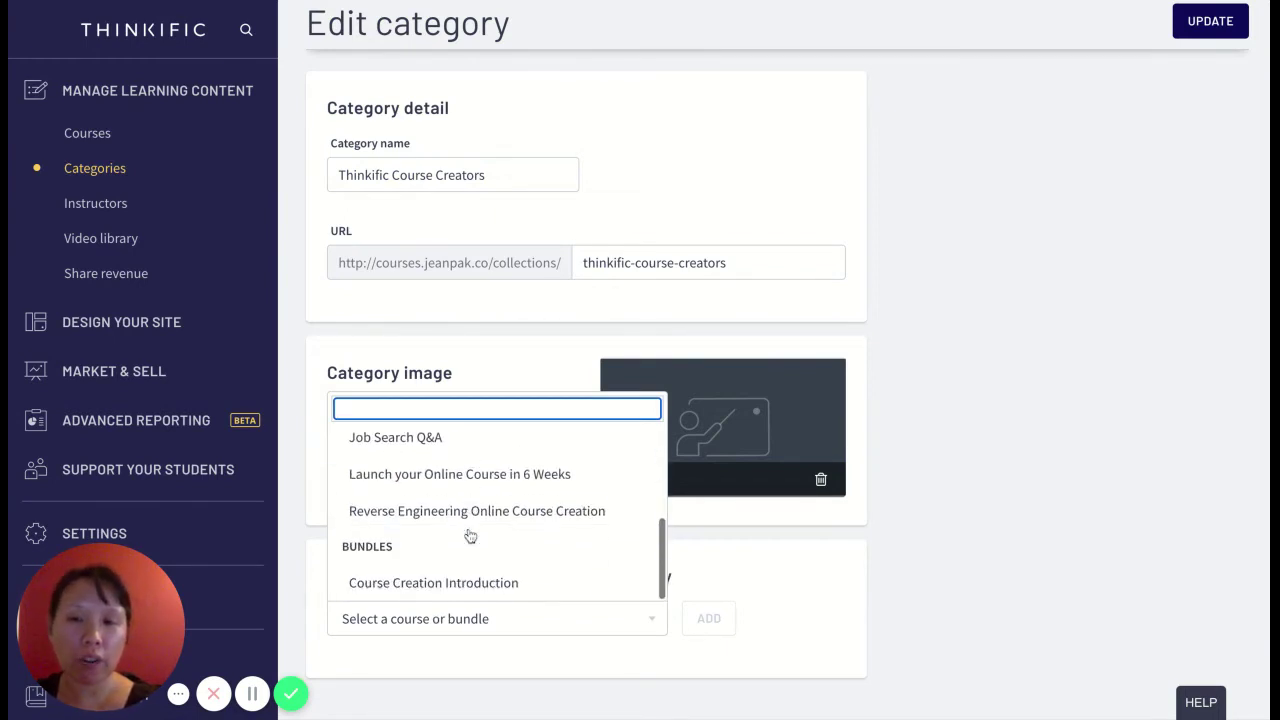
pyautogui.scroll(5, 468, 535)
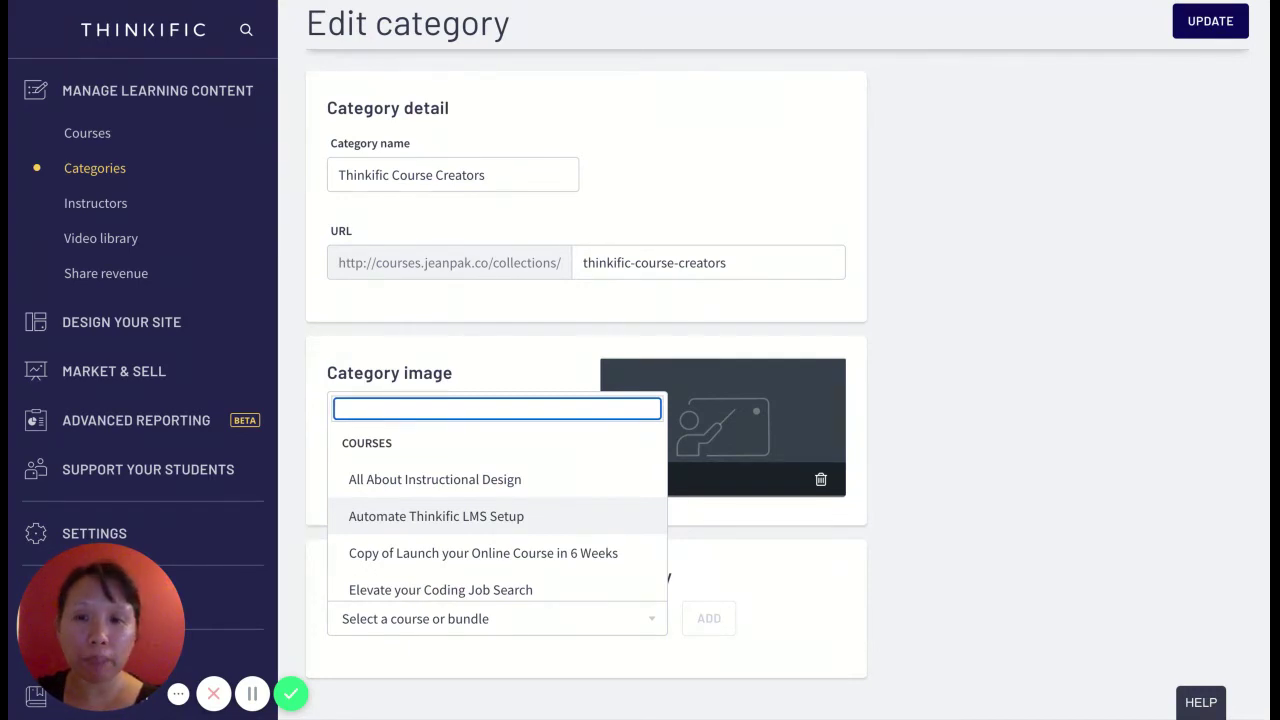
pyautogui.click(466, 552)
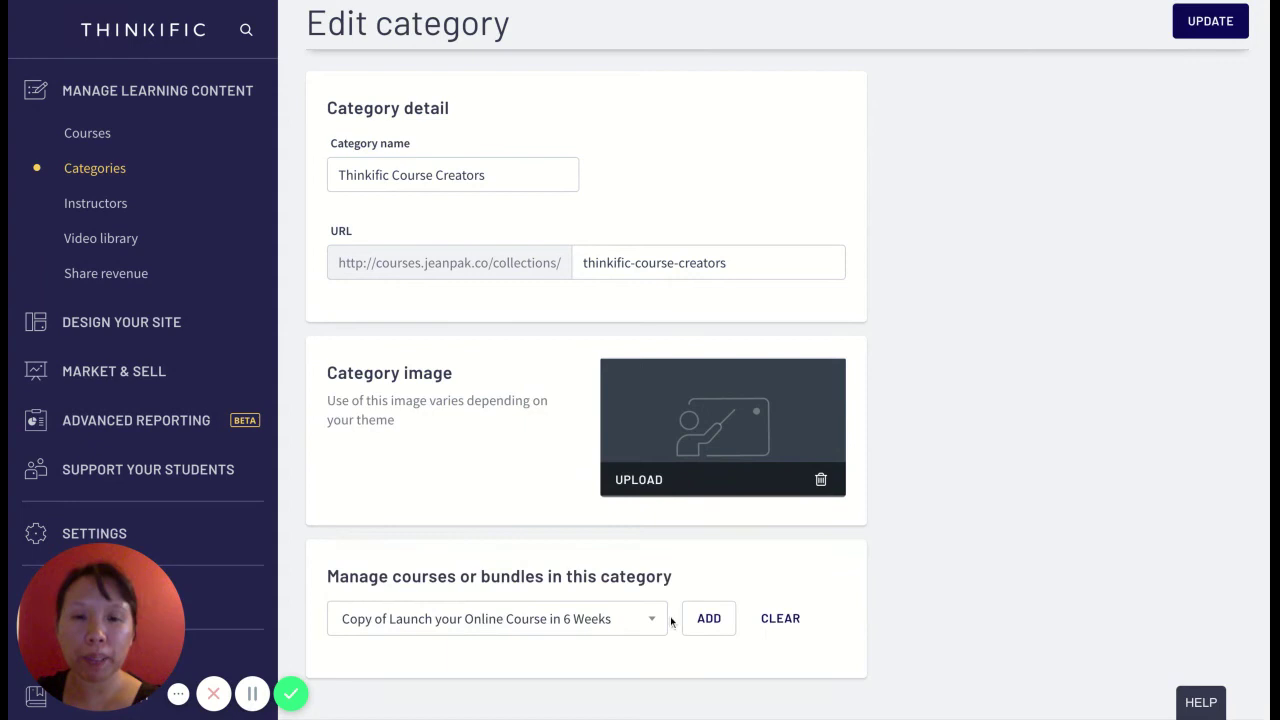
pyautogui.click(701, 619)
# Select Launch your Online Course in 6 Weeks as the second course for the category
pyautogui.scroll(-1, 699, 626)
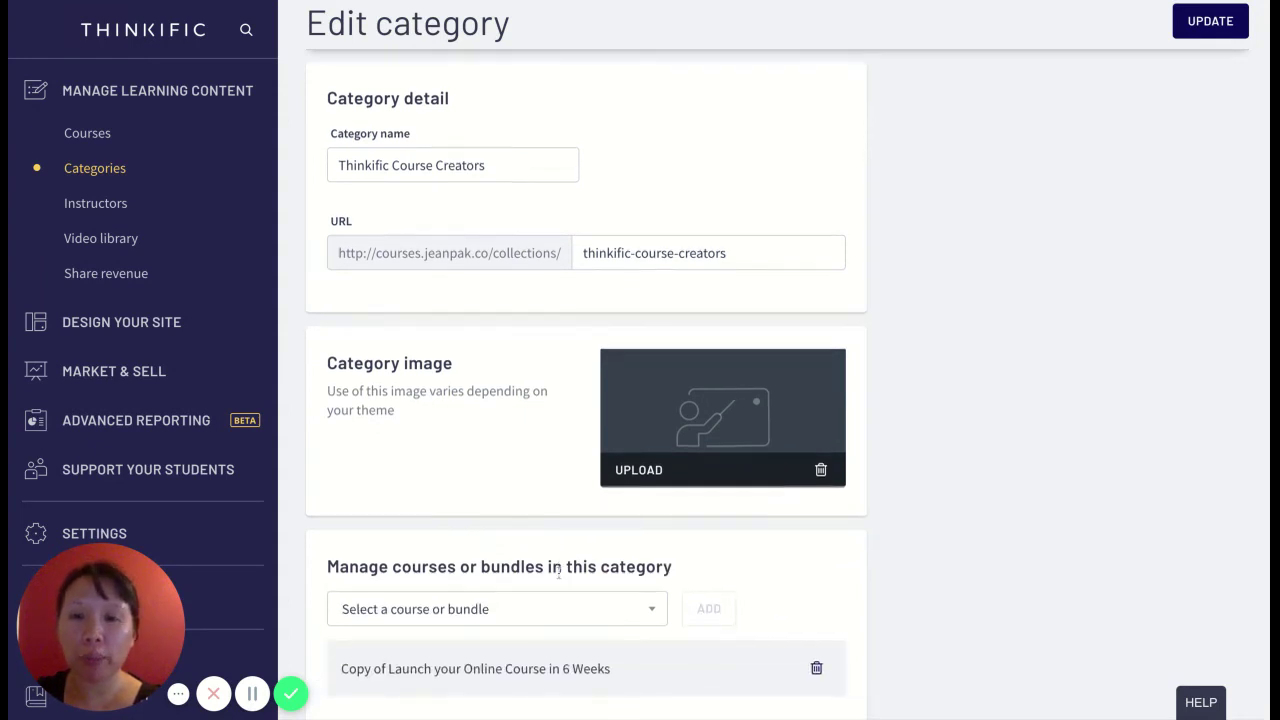
pyautogui.click(540, 562)
pyautogui.scroll(-3, 484, 470)
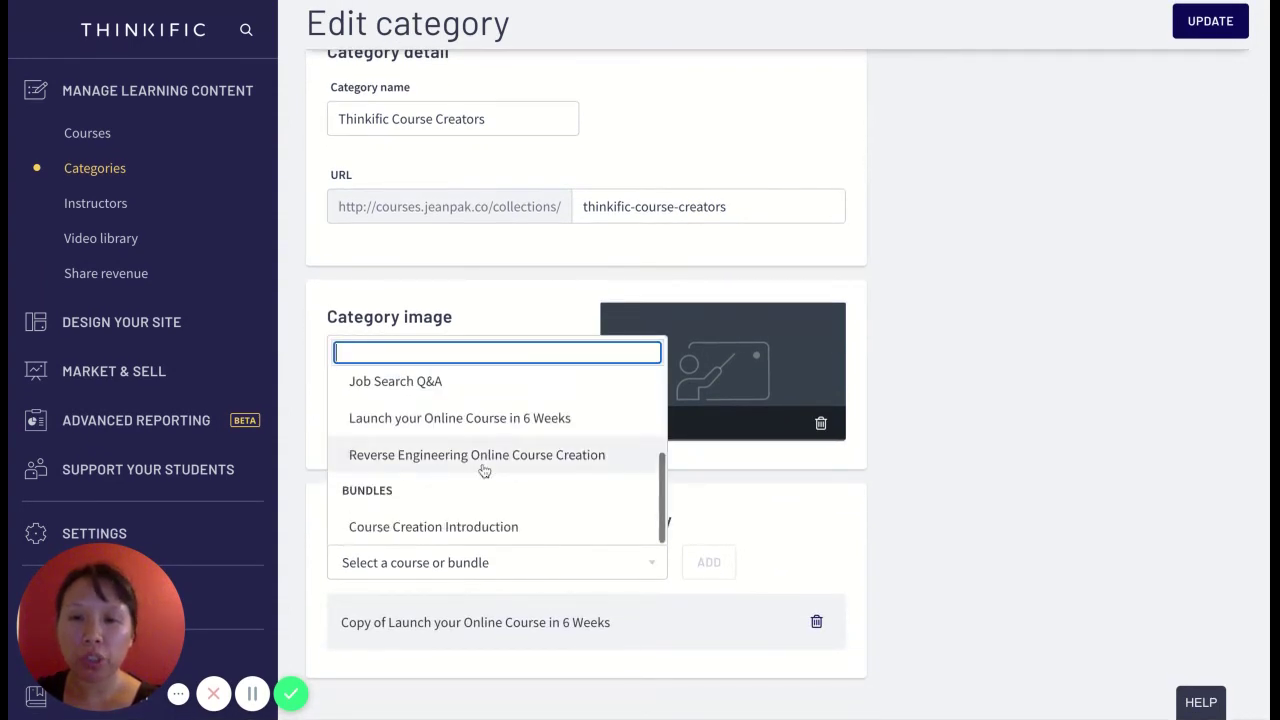
pyautogui.scroll(1, 484, 470)
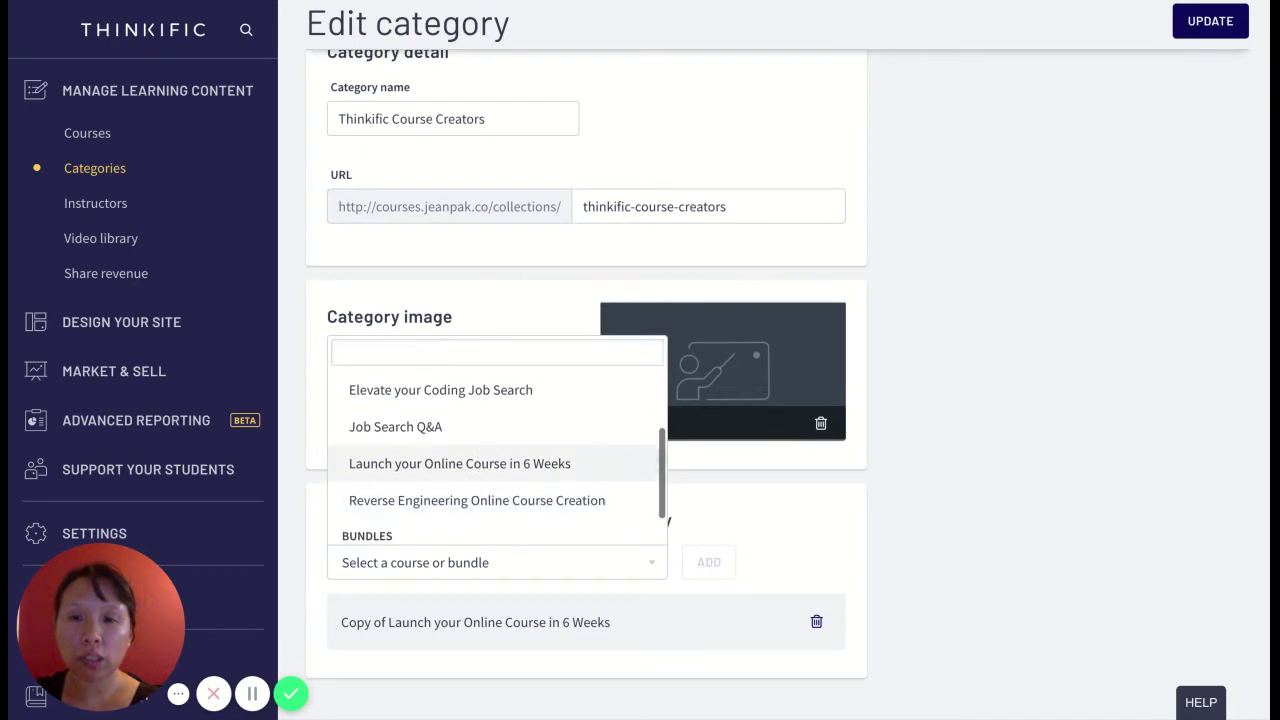
pyautogui.click(484, 465)
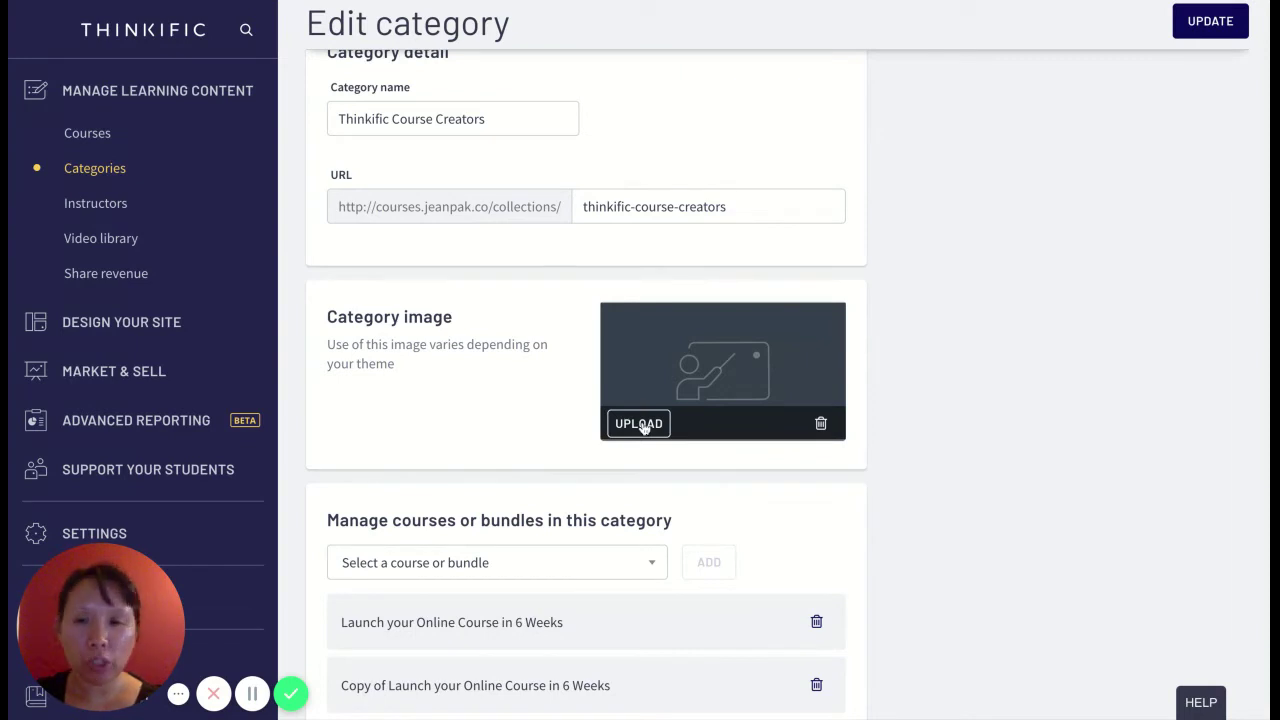
# Upload the Launch Your Online Course in 6 Weeks graphic as the category image and save with UPDATE
pyautogui.click(644, 427)
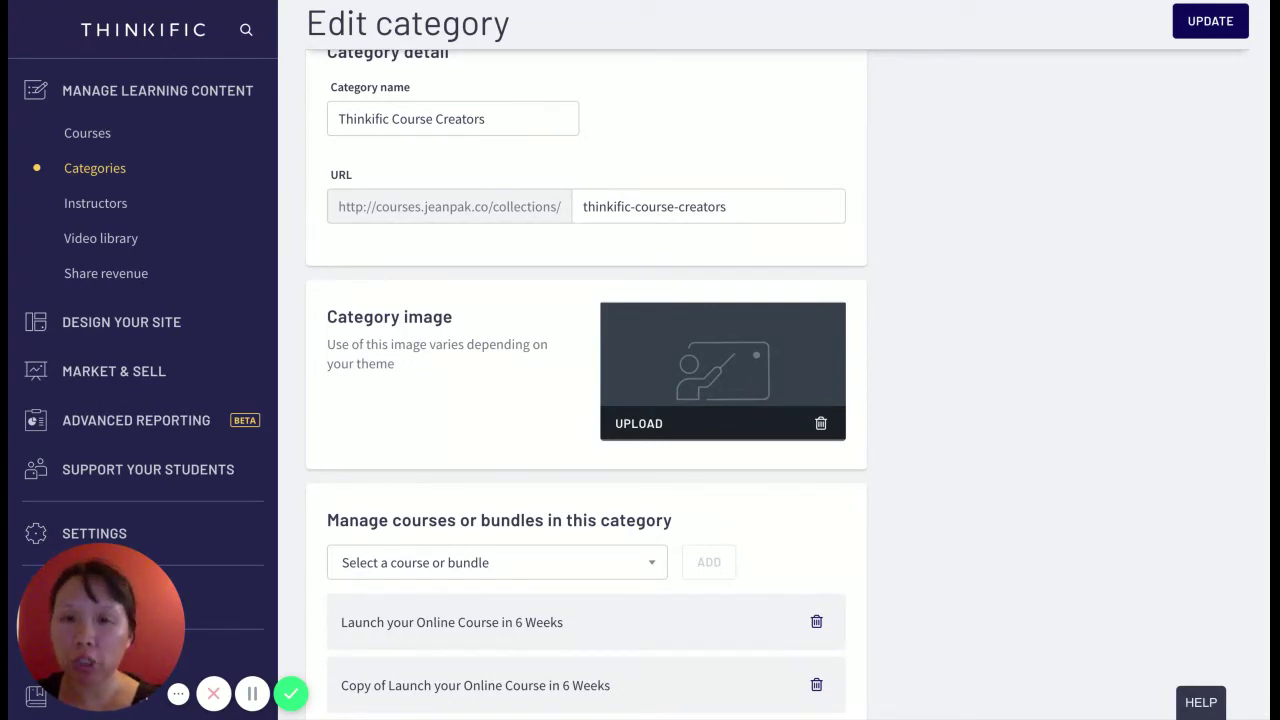
pyautogui.click(640, 427)
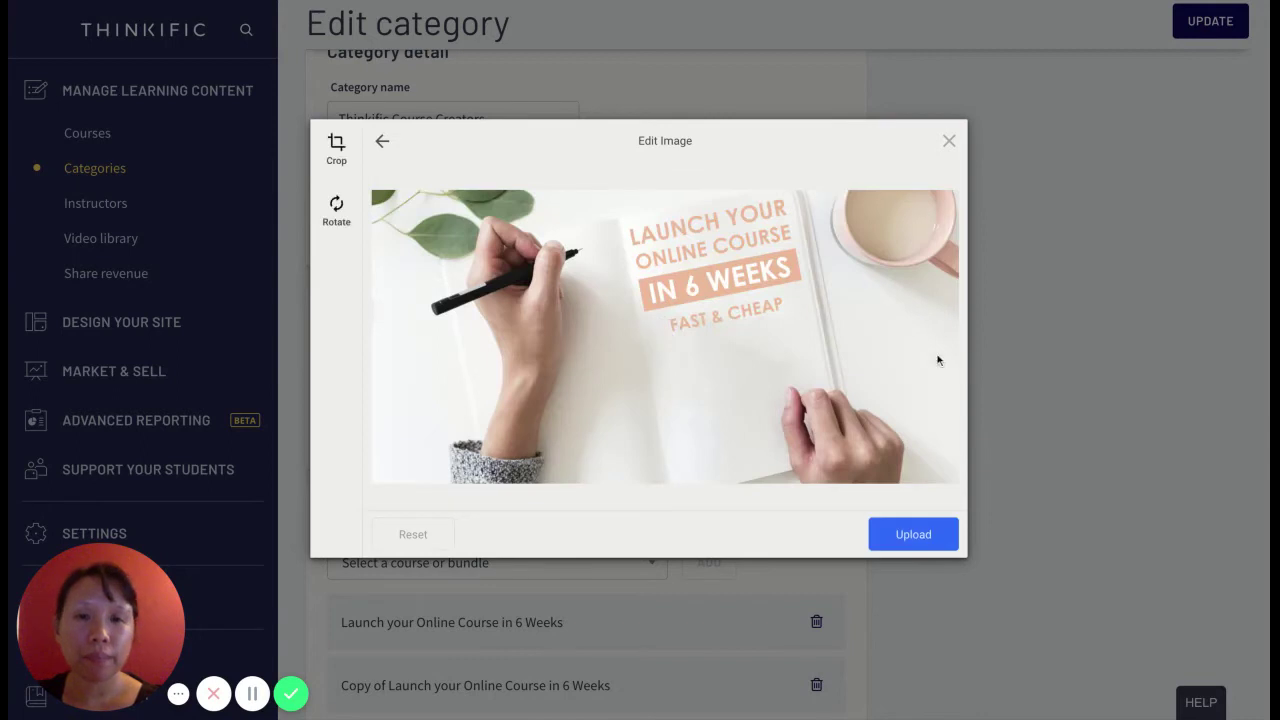
pyautogui.click(928, 531)
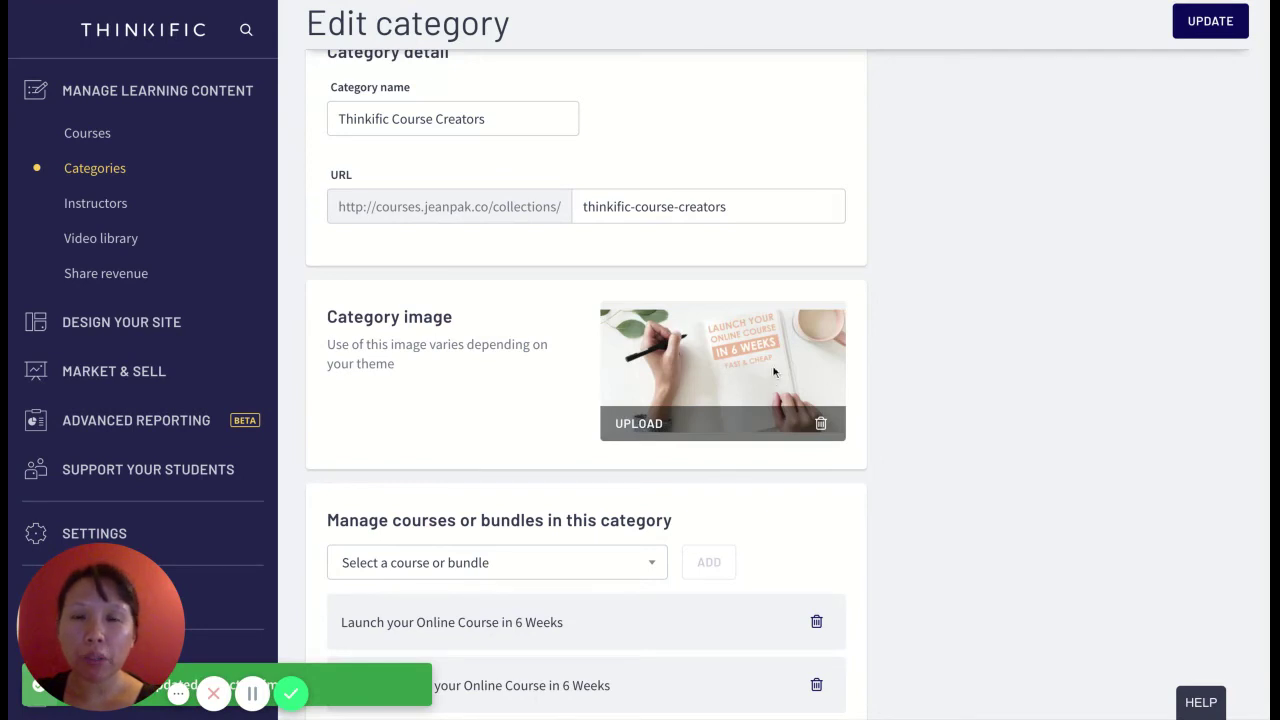
pyautogui.scroll(2, 776, 368)
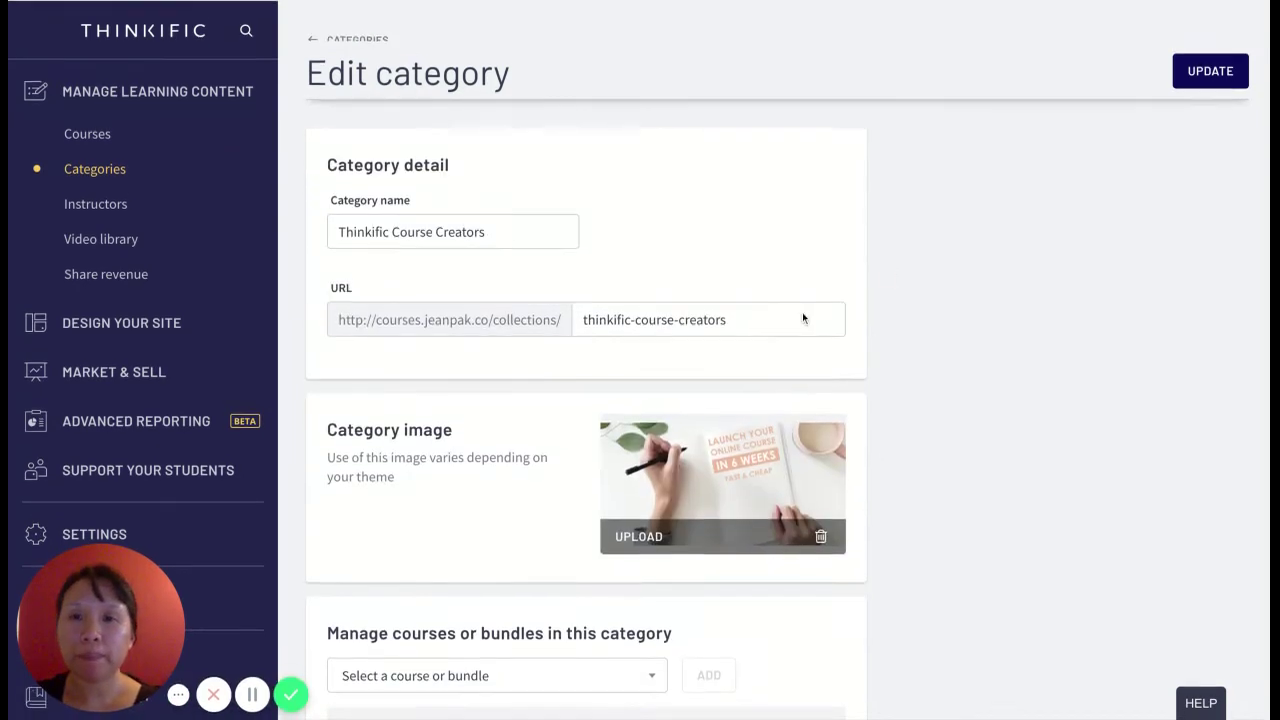
pyautogui.click(1215, 87)
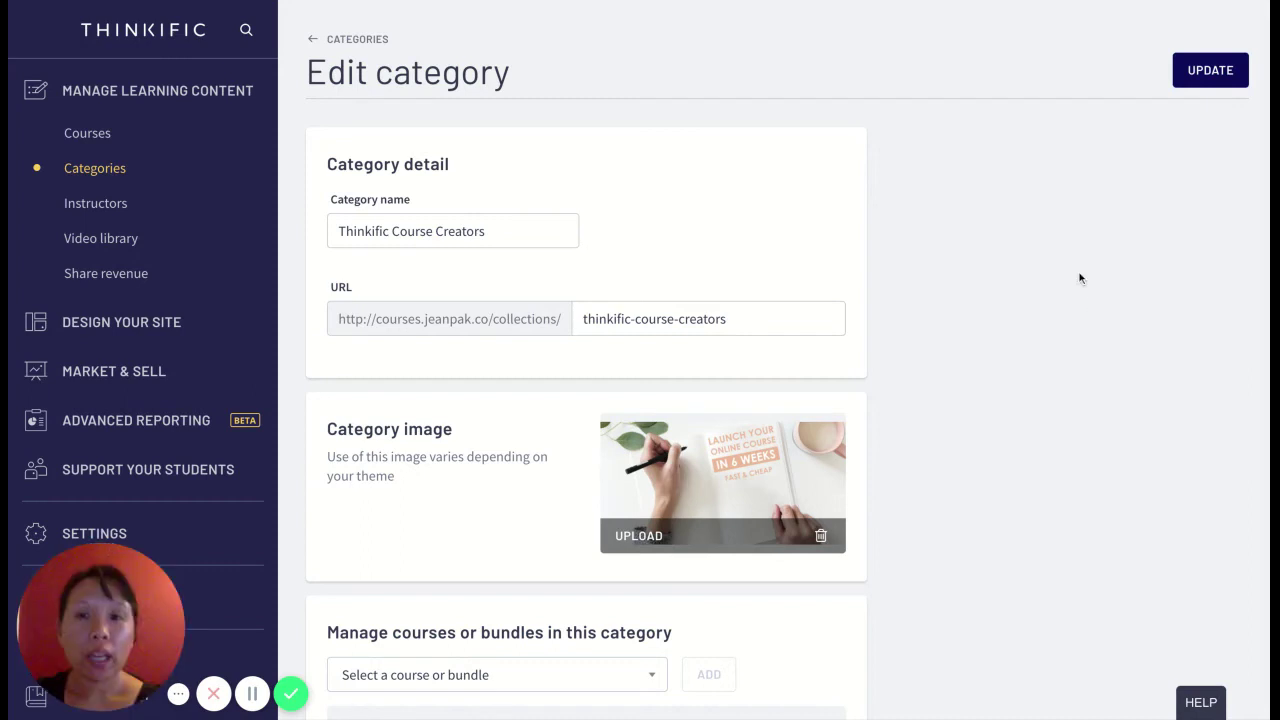
# Back on Categories, create 'Intermediate Course Creator' with the auto-filled slug intermediate-course-creator
pyautogui.click(316, 42)
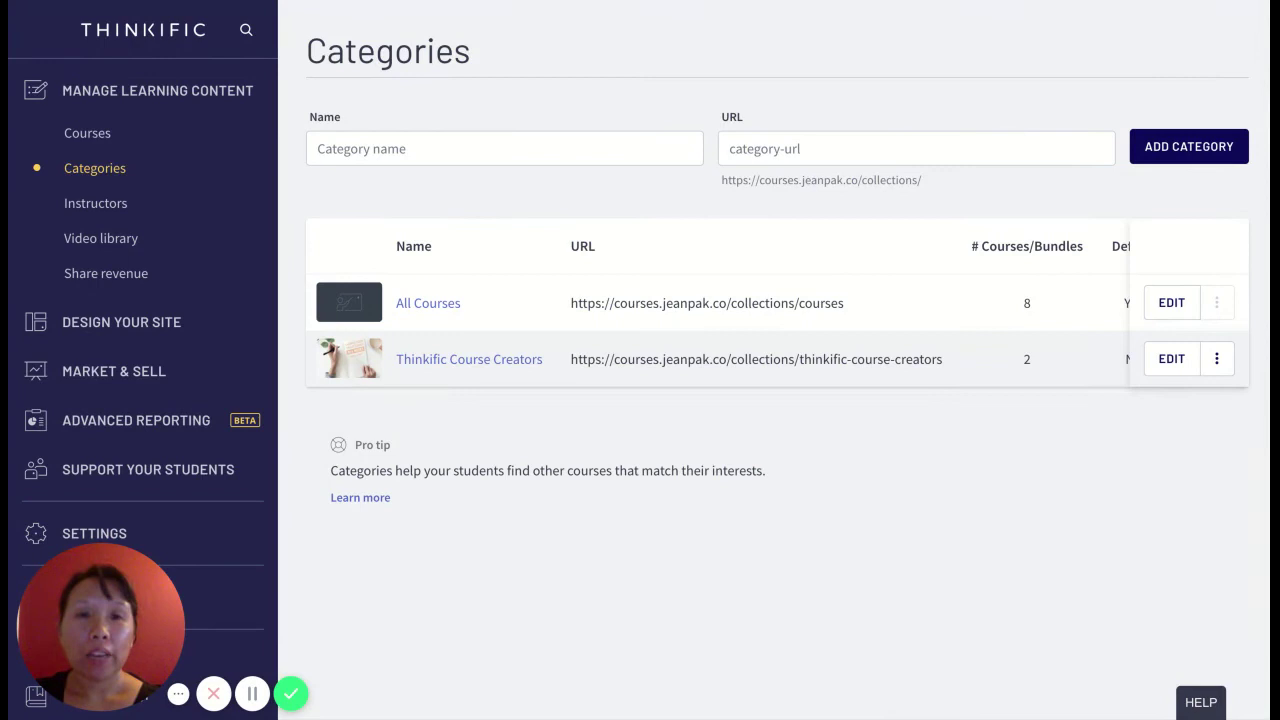
pyautogui.click(554, 155)
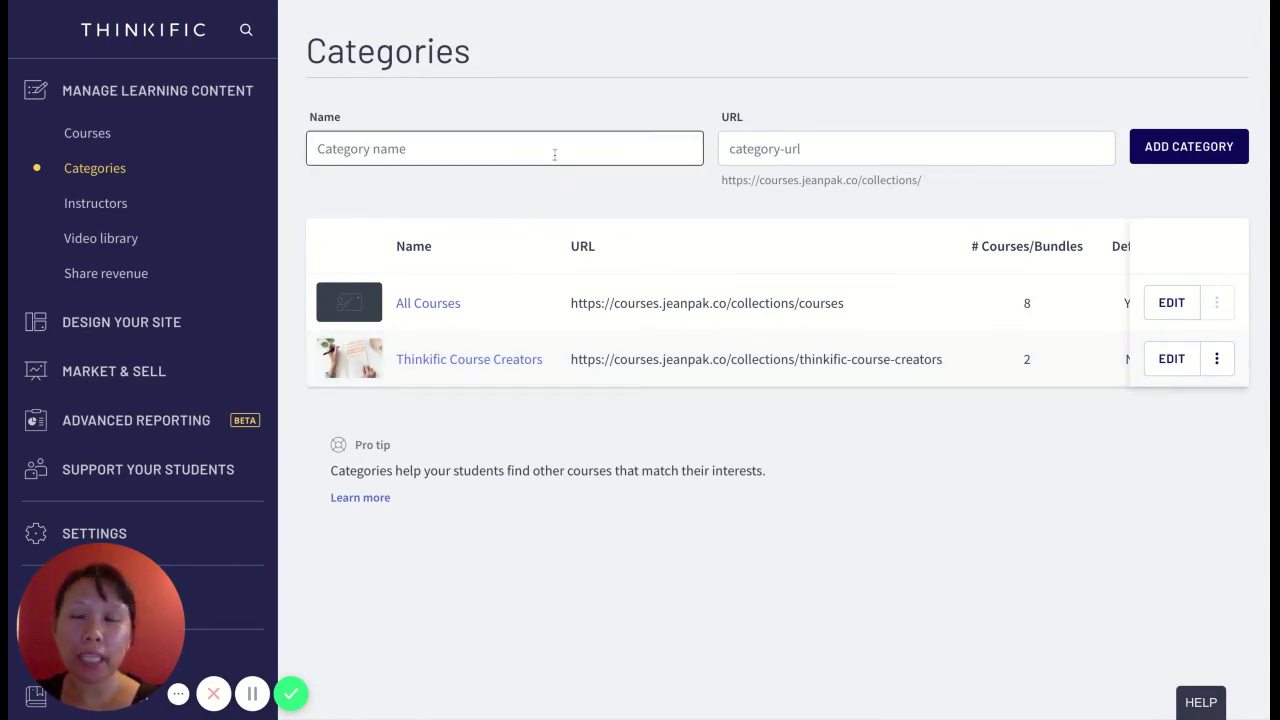
pyautogui.write('Intermediate Course Creator')
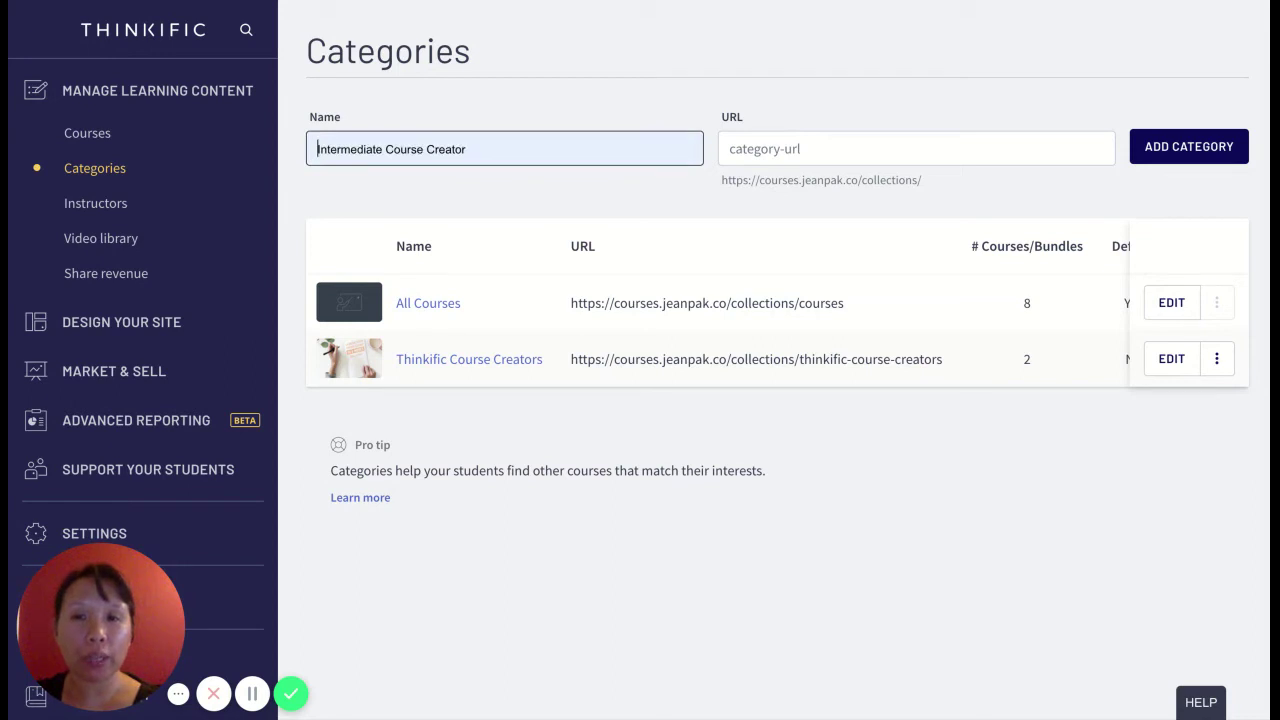
pyautogui.click(546, 106)
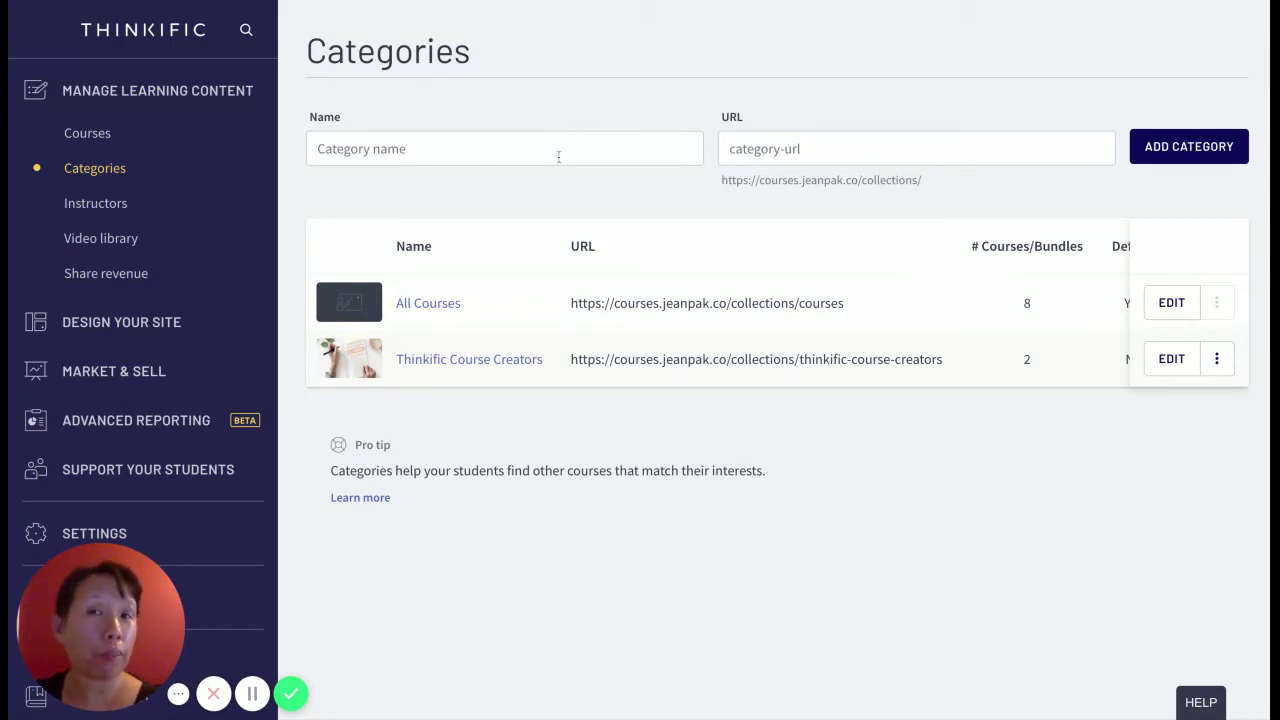
pyautogui.click(318, 148)
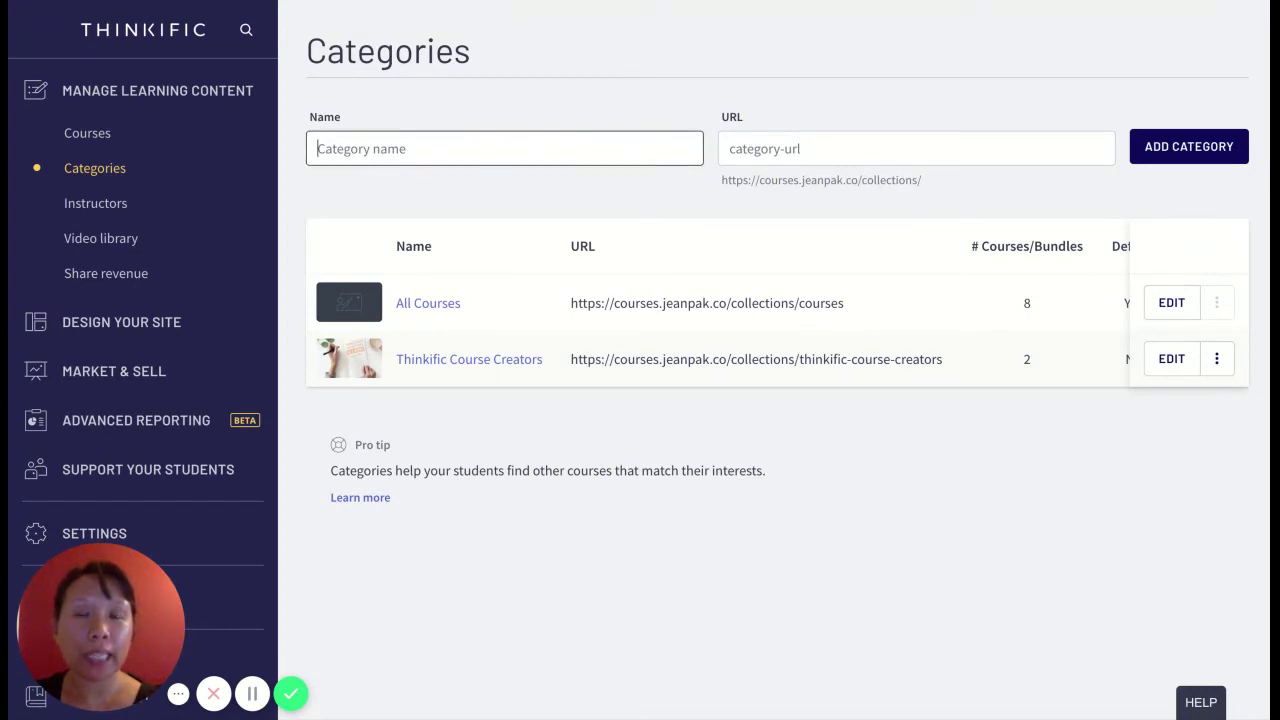
pyautogui.click(530, 166)
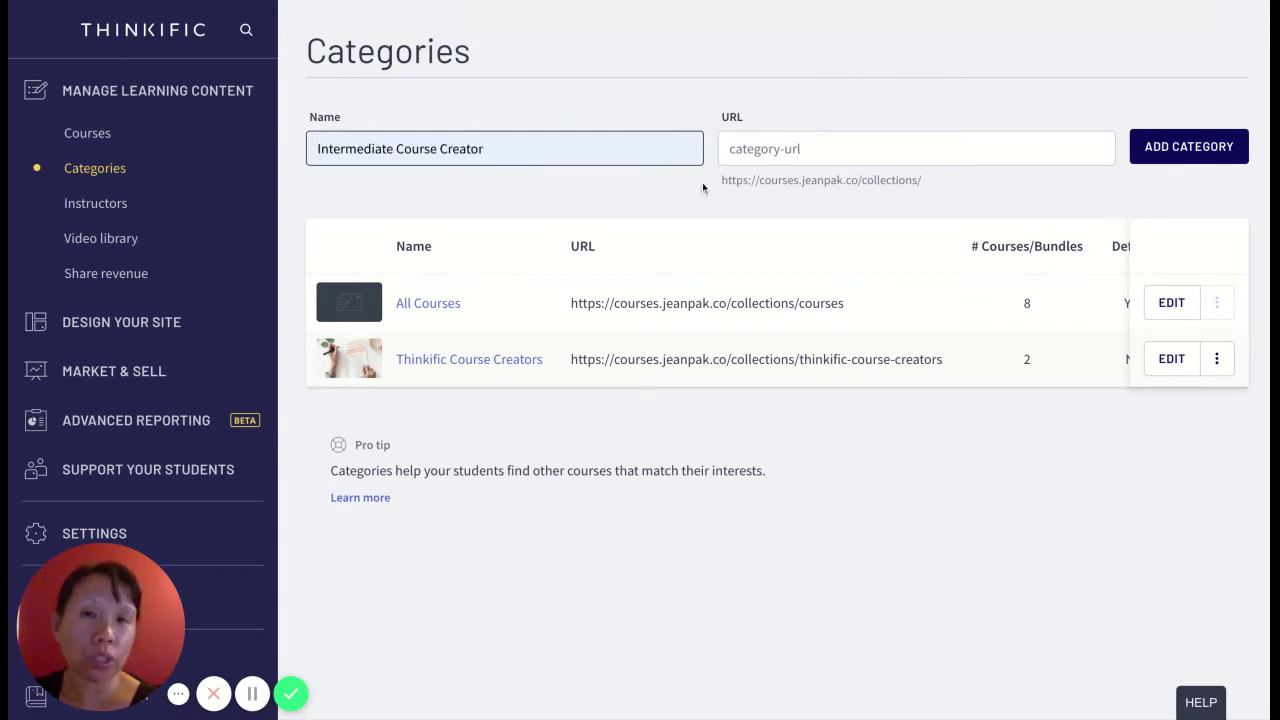
pyautogui.click(780, 152)
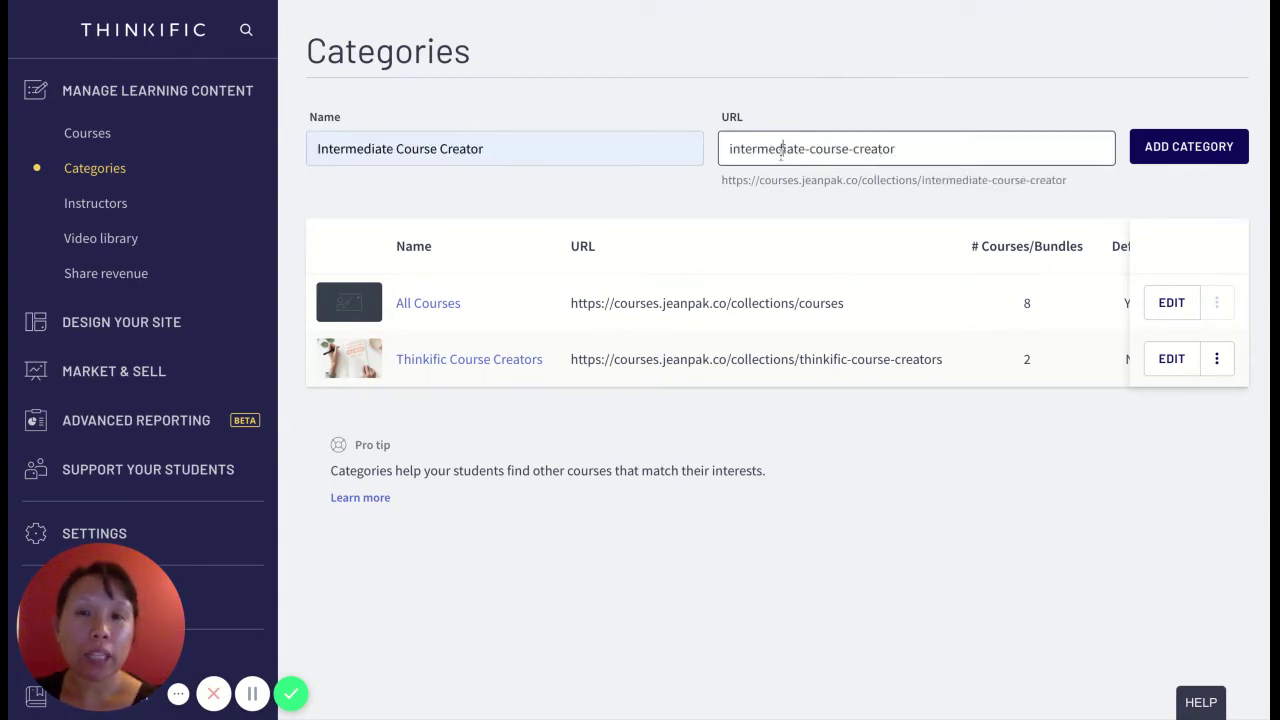
pyautogui.click(1165, 147)
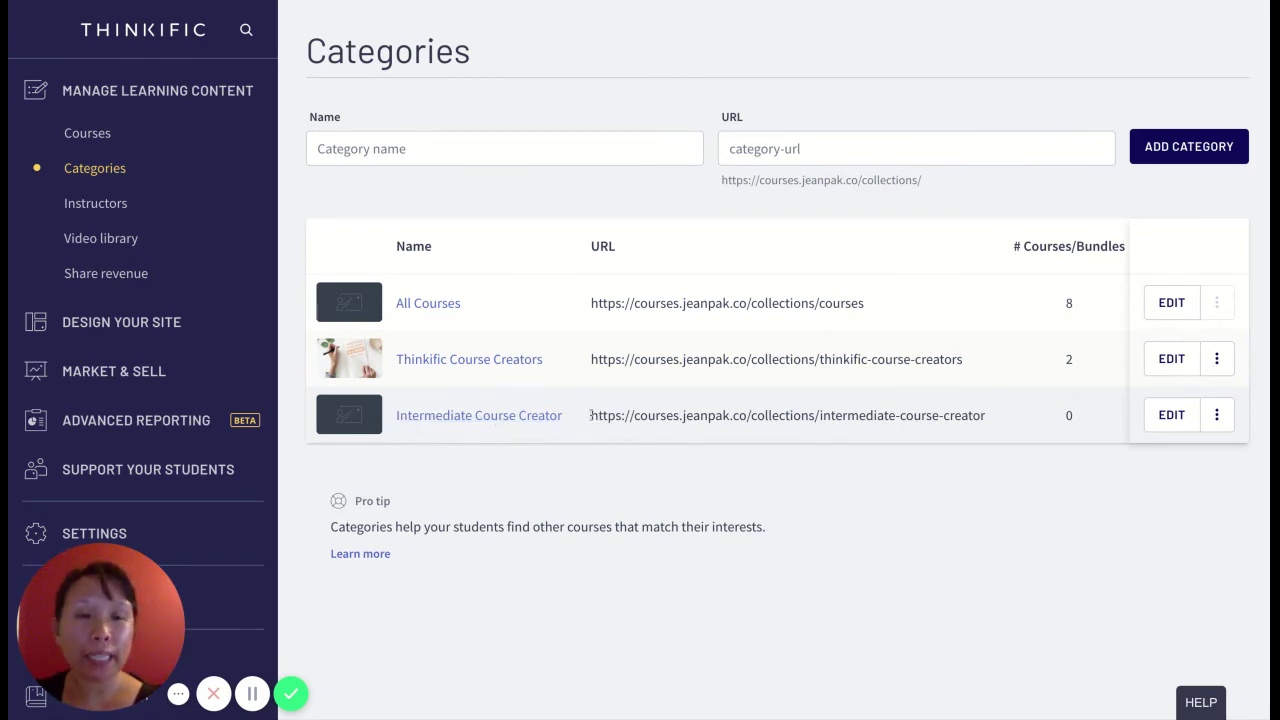
pyautogui.moveTo(590, 415); pyautogui.dragTo(986, 415)
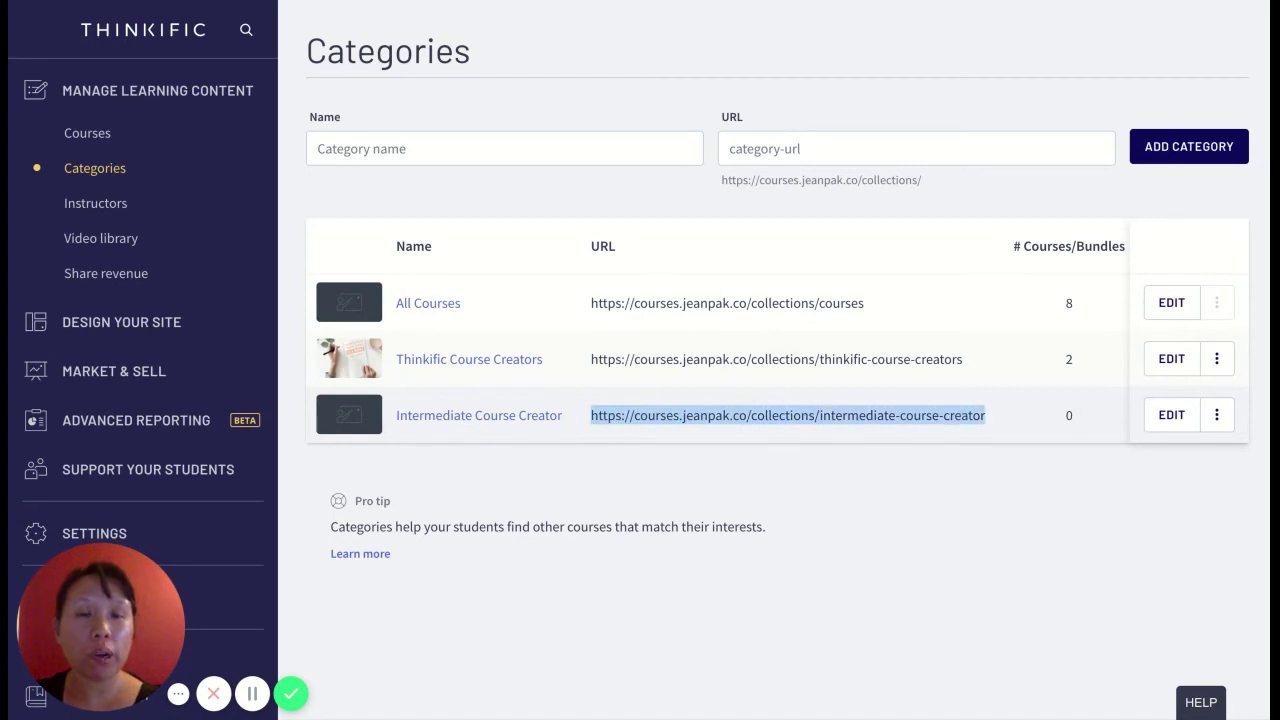